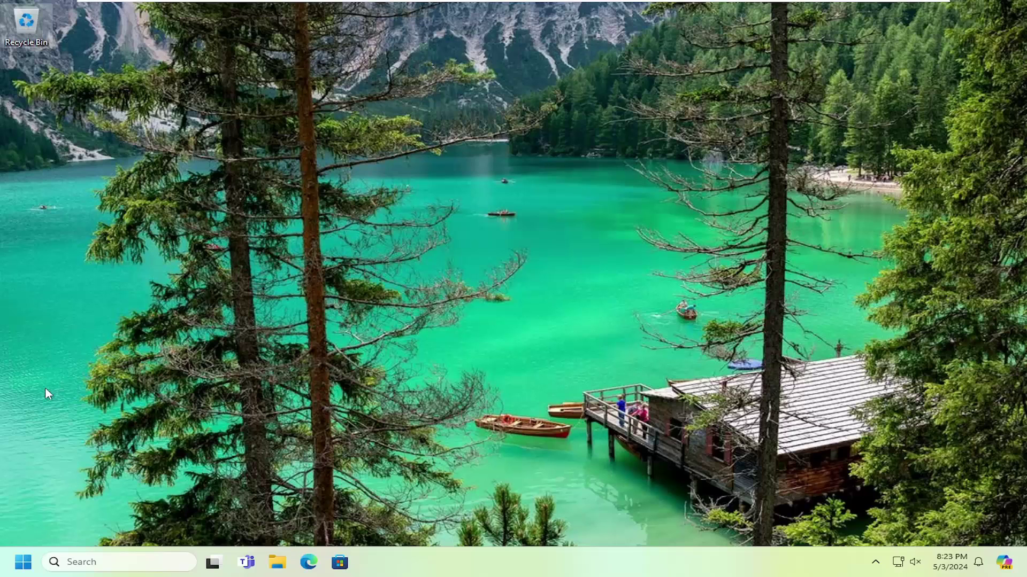
# Search the Start menu for regedit, run Registry Editor as administrator and approve the UAC prompt
pyautogui.click(13, 566)
pyautogui.write('regedit')
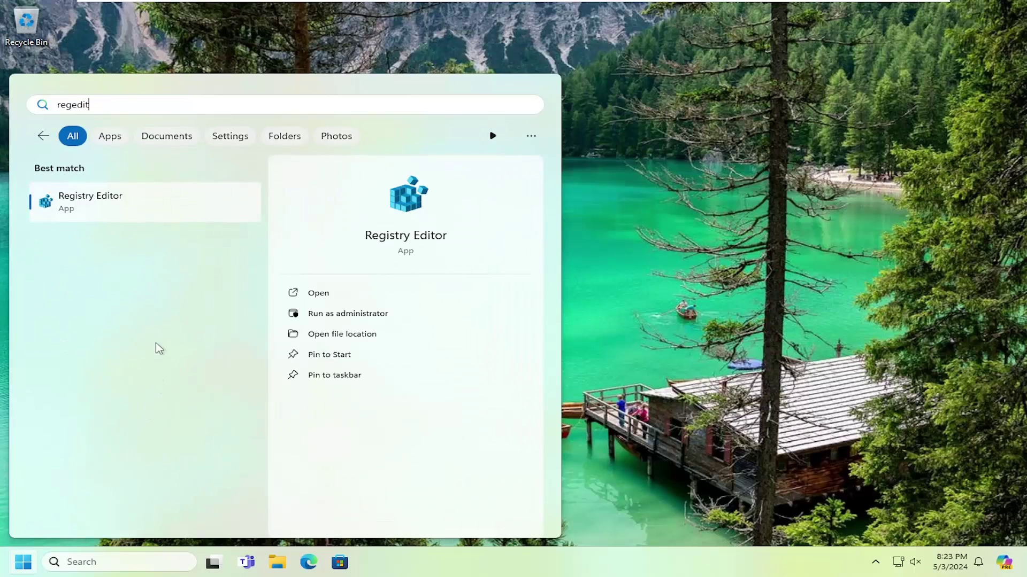
pyautogui.rightClick(103, 197)
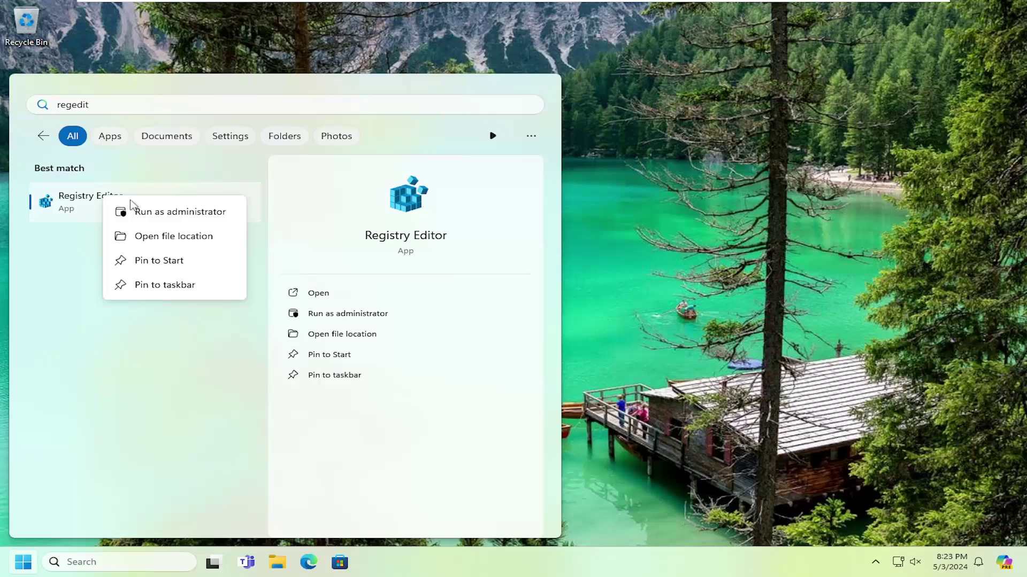
pyautogui.click(165, 213)
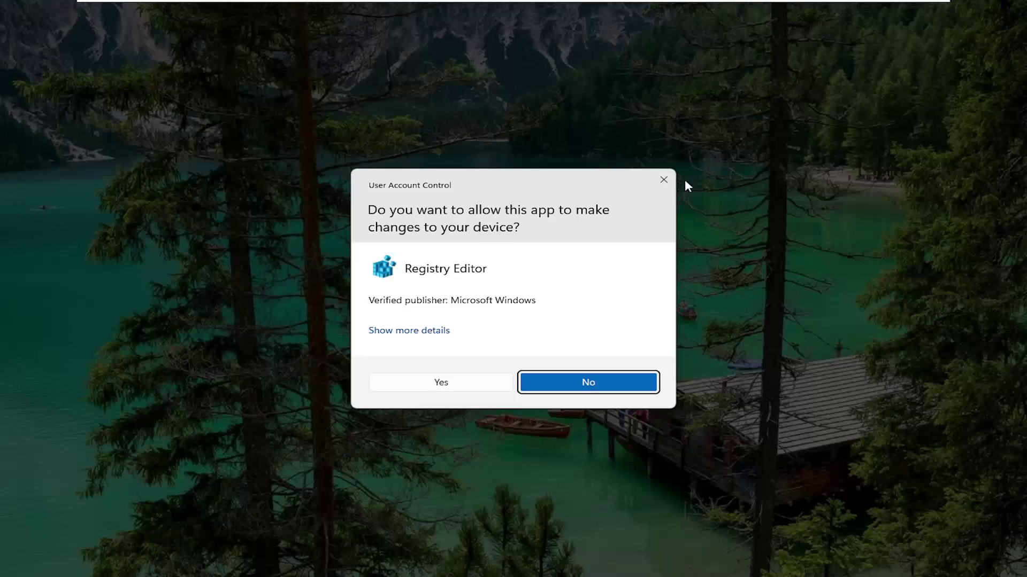
pyautogui.click(430, 386)
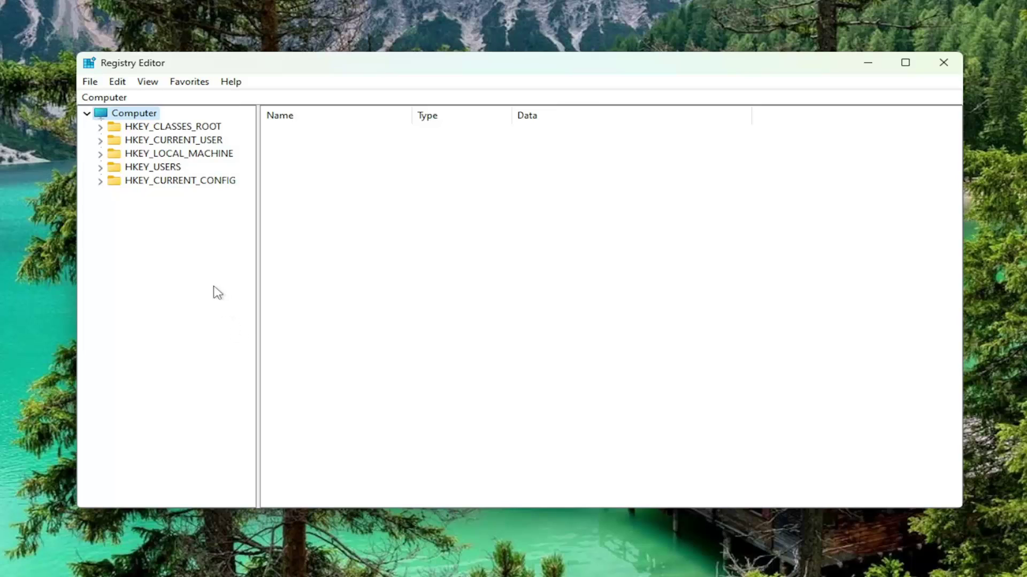
pyautogui.click(90, 83)
pyautogui.click(137, 120)
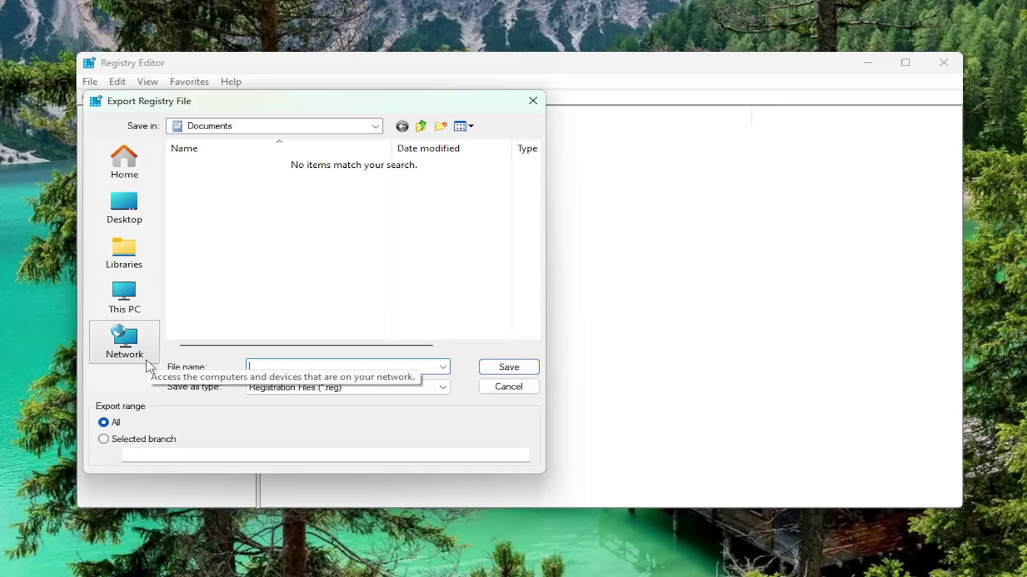
pyautogui.click(508, 387)
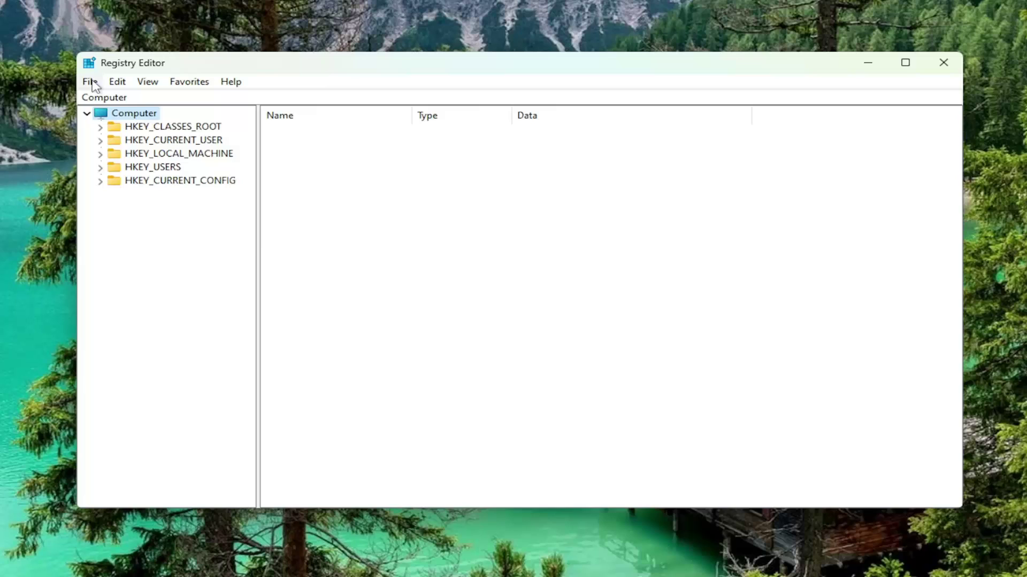
pyautogui.click(90, 81)
pyautogui.click(107, 99)
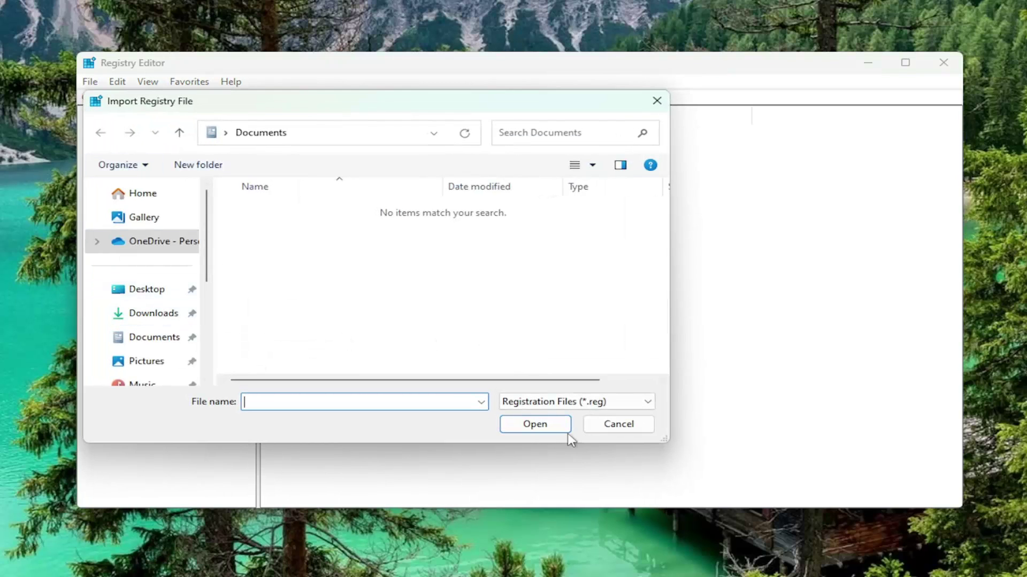
pyautogui.click(615, 428)
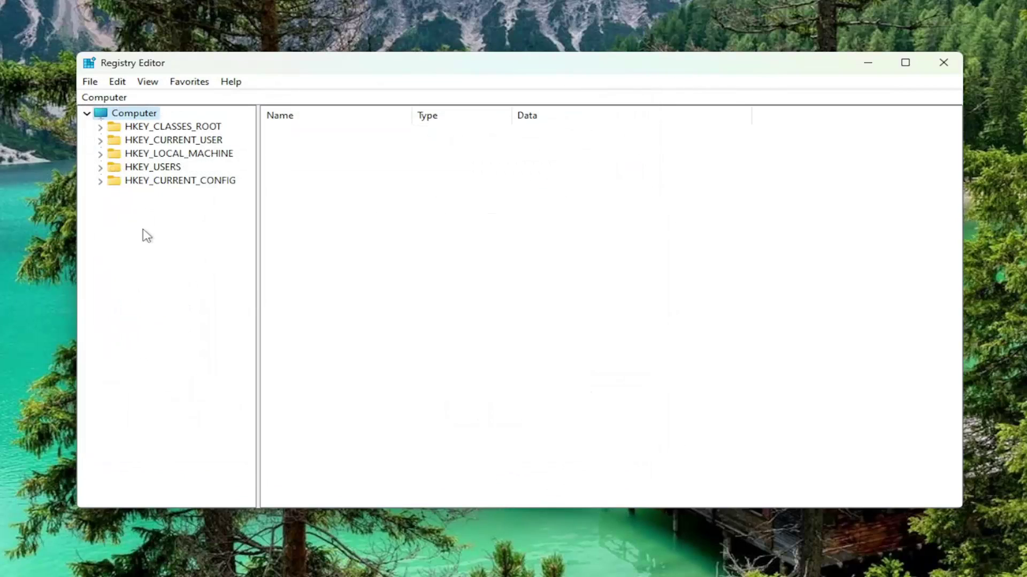
# Expand the tree down to HKEY_LOCAL_MACHINE\SOFTWARE\Policies\Microsoft\Windows and select the System key
pyautogui.doubleClick(155, 155)
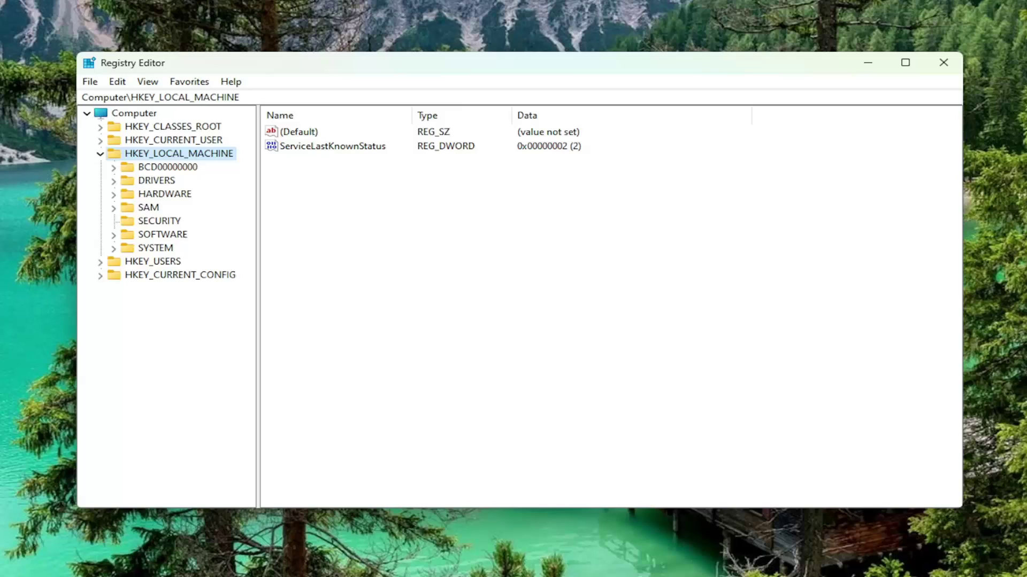
pyautogui.doubleClick(176, 235)
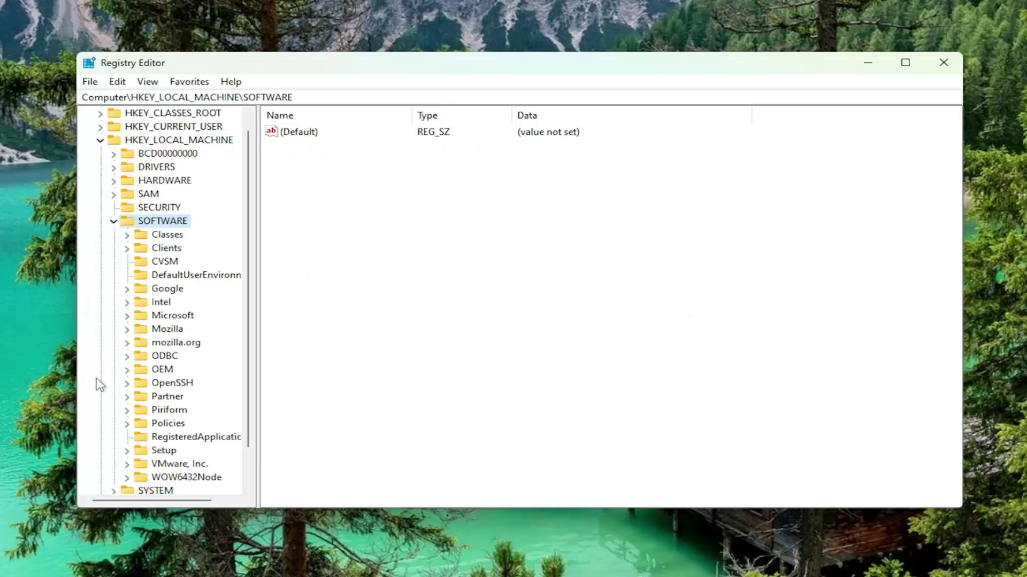
pyautogui.doubleClick(161, 423)
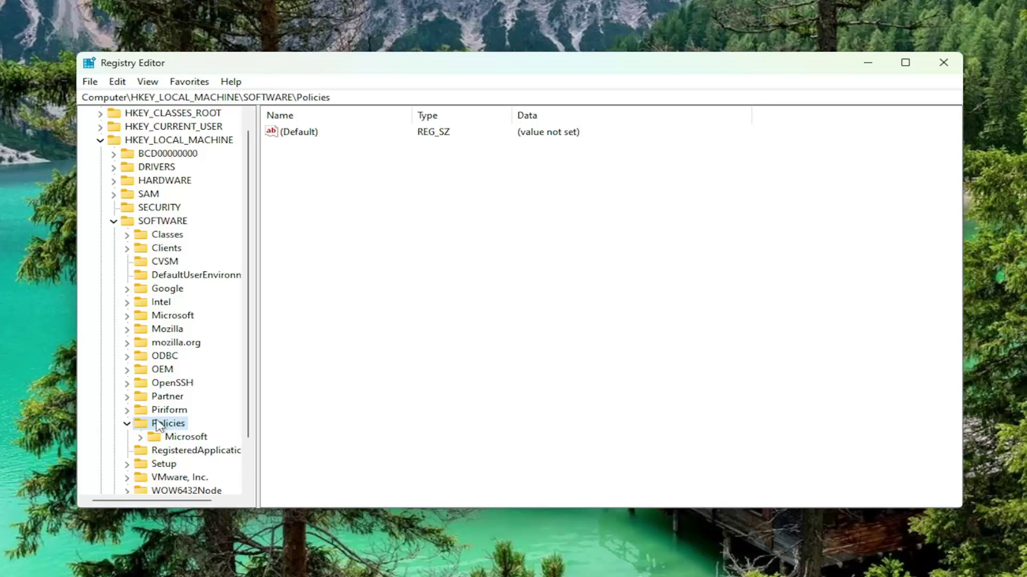
pyautogui.scroll(-2, 166, 406)
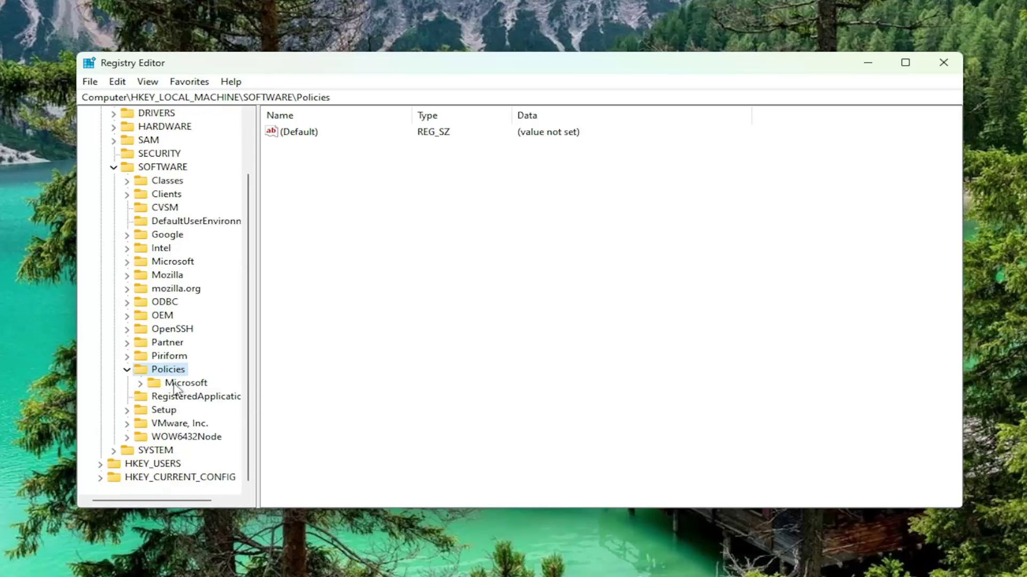
pyautogui.doubleClick(179, 383)
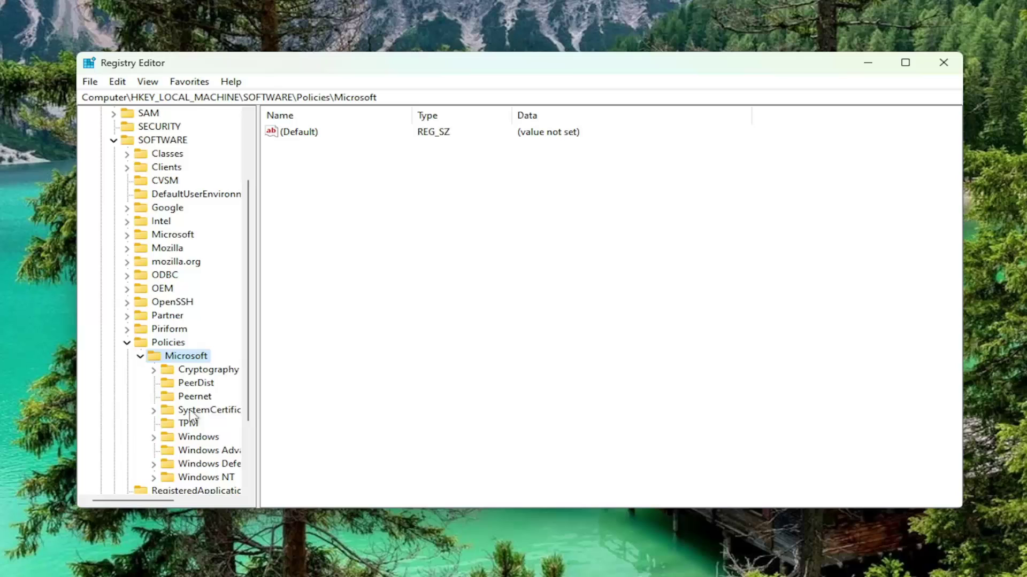
pyautogui.doubleClick(192, 438)
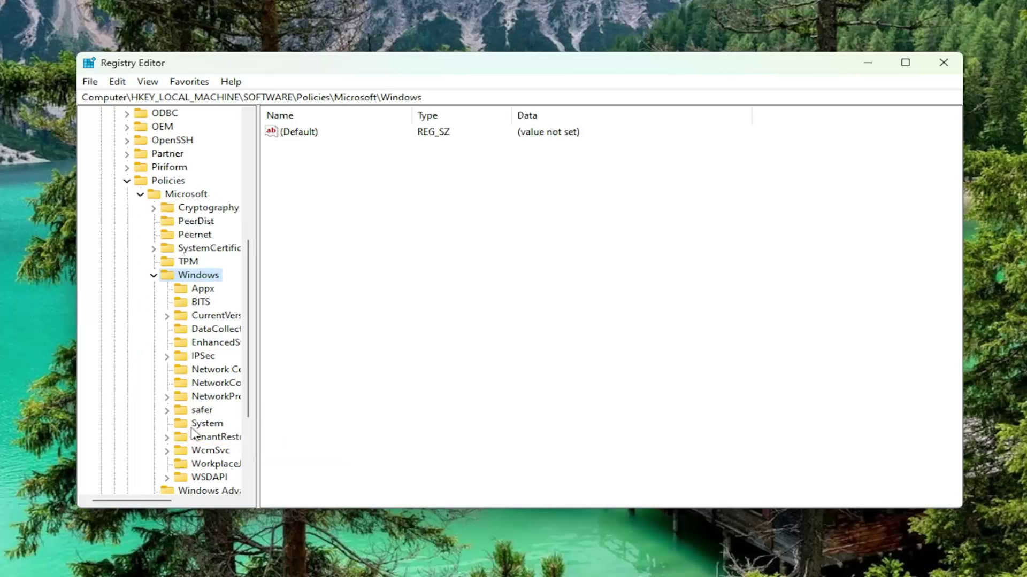
pyautogui.moveTo(257, 405); pyautogui.dragTo(331, 412)
pyautogui.click(201, 423)
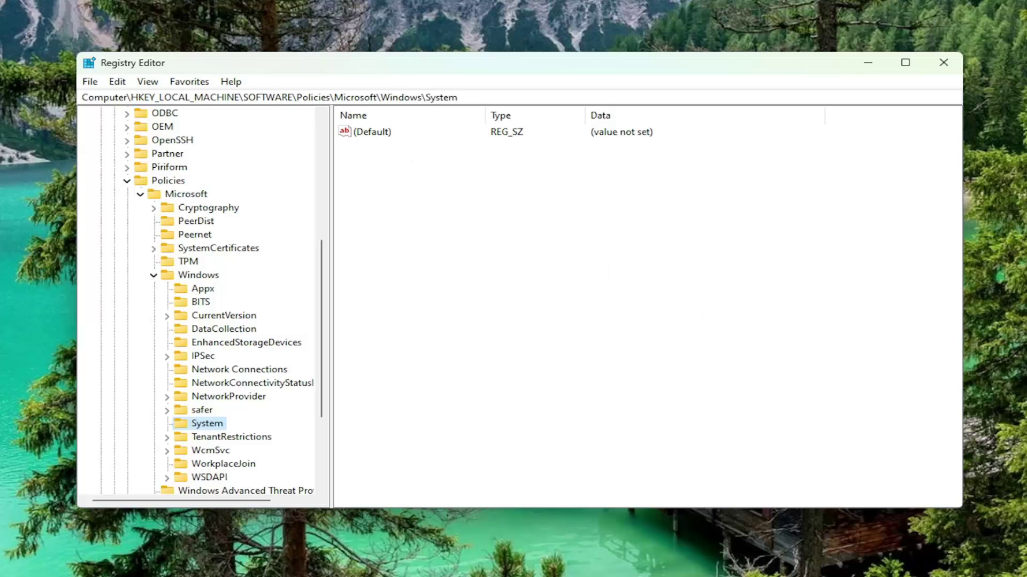
# Create a DWORD (32-bit) value in System and name it CopyFileBufferedSynchronousIo
pyautogui.rightClick(411, 164)
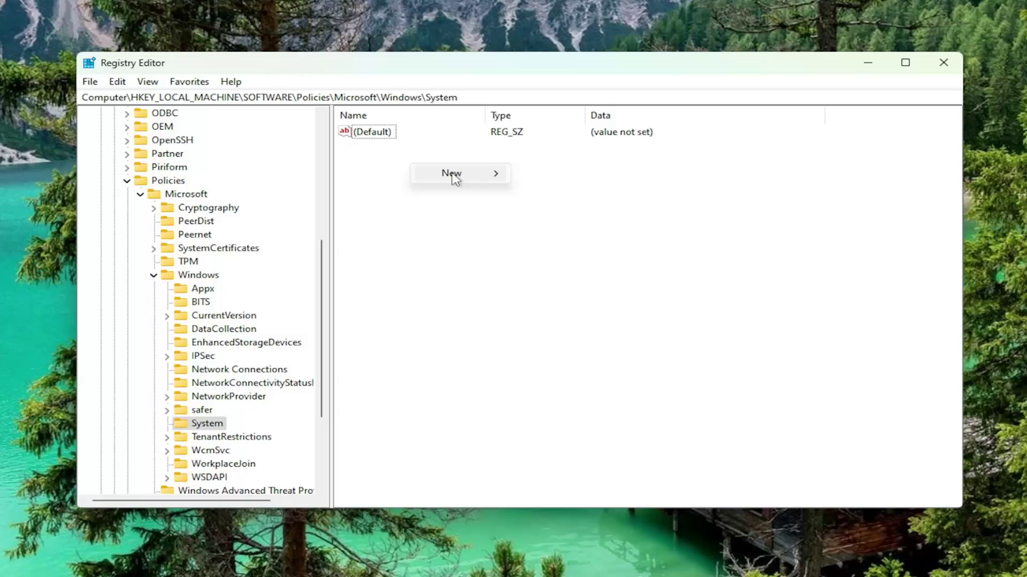
pyautogui.moveTo(457, 176)
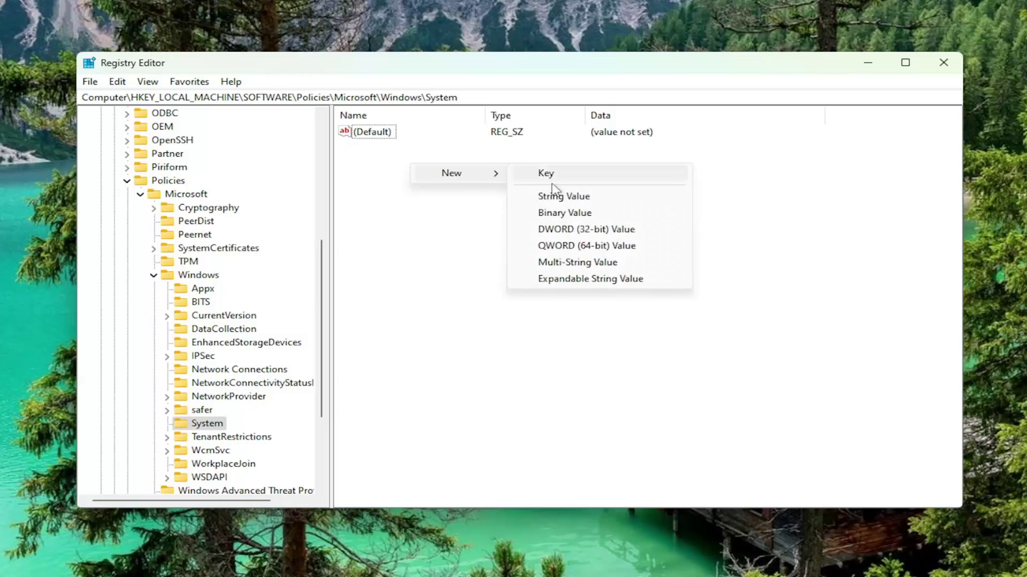
pyautogui.click(574, 230)
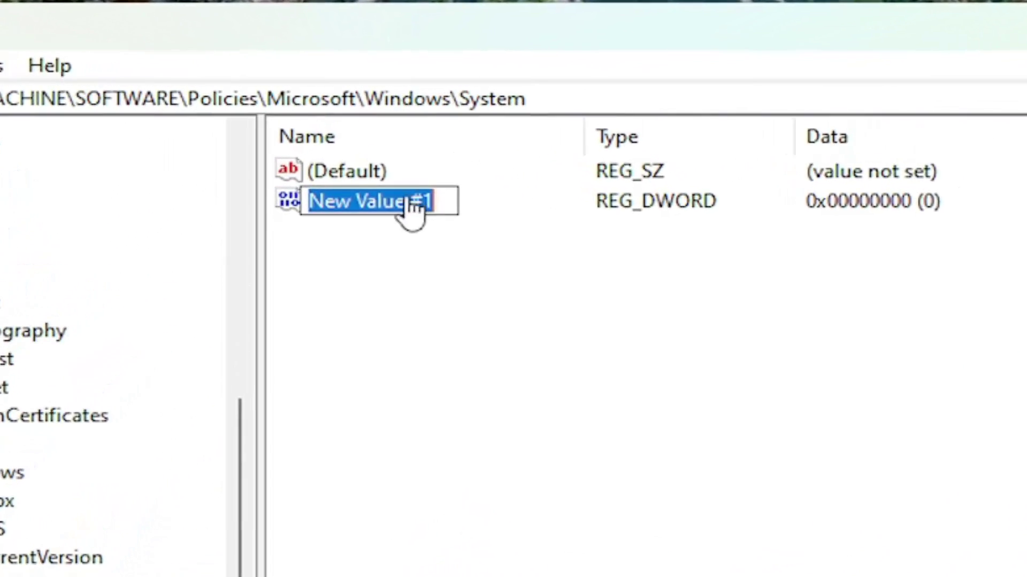
pyautogui.click(401, 146)
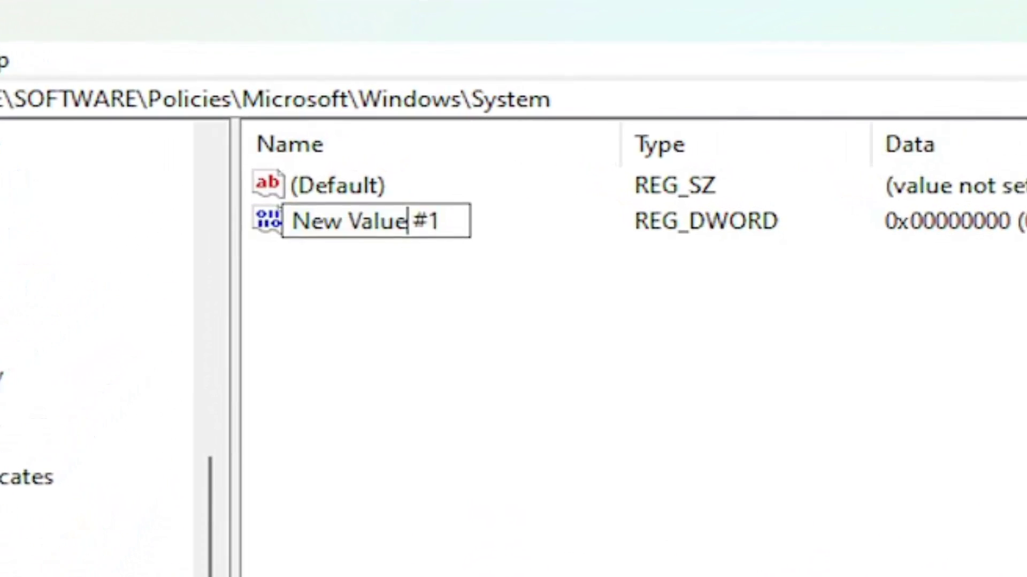
pyautogui.hotkey('ctrl', 'a')
pyautogui.write('CopyFileBufferedSynchronousIo')
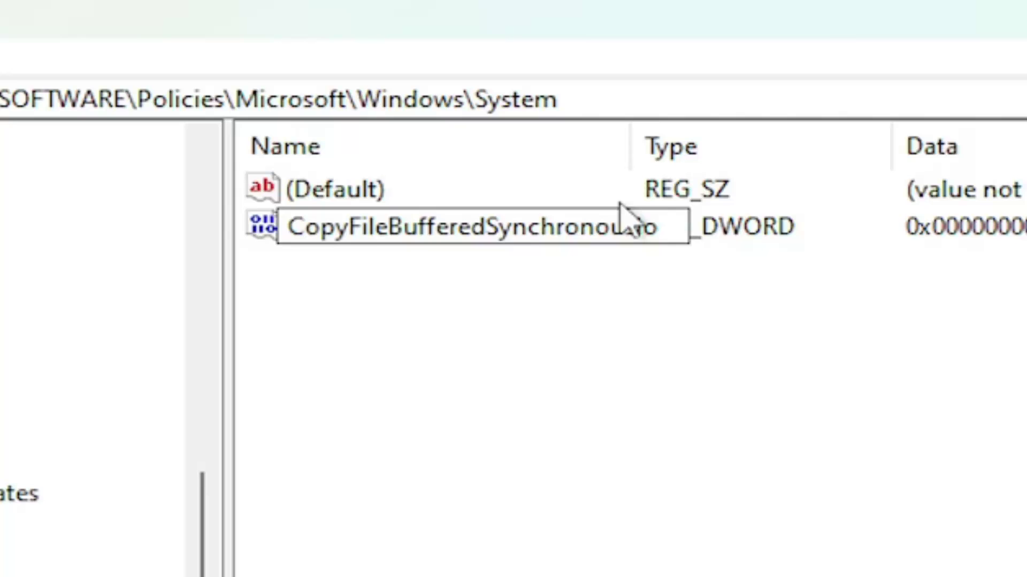
pyautogui.press('Return')
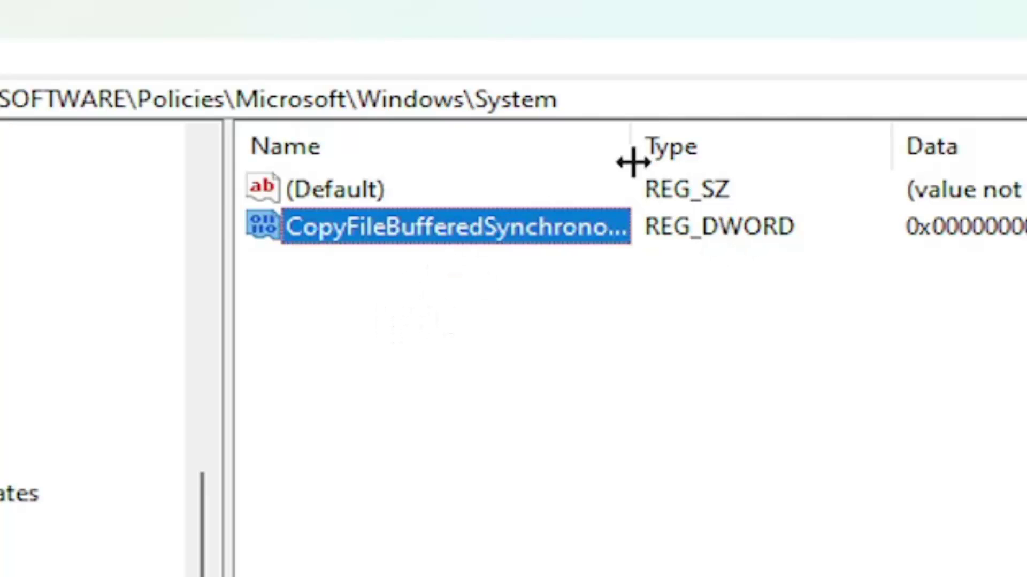
# Widen the Name column and check the new value's data and name, leaving both unchanged
pyautogui.doubleClick(632, 161)
pyautogui.rightClick(434, 234)
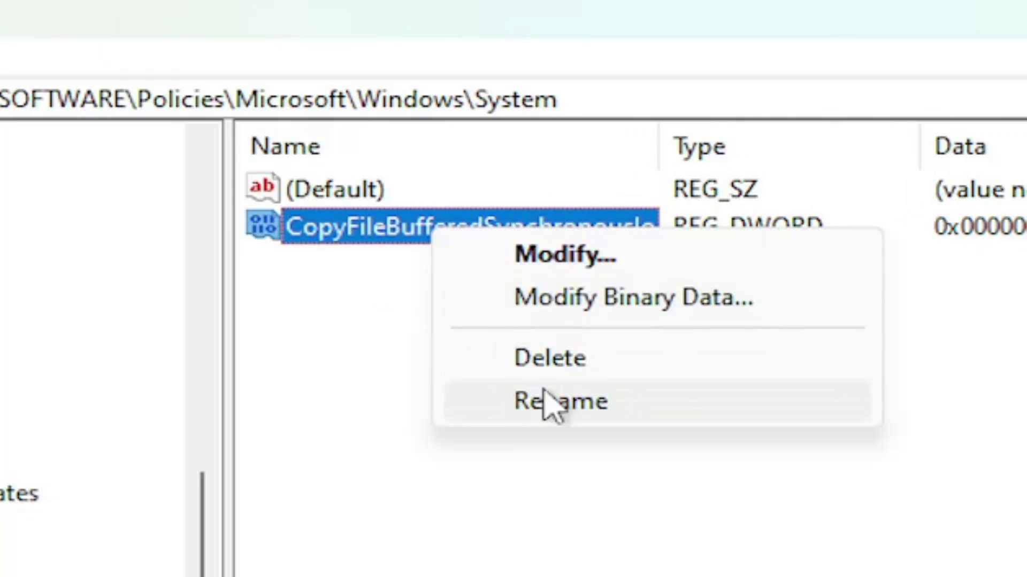
pyautogui.click(369, 364)
pyautogui.doubleClick(408, 247)
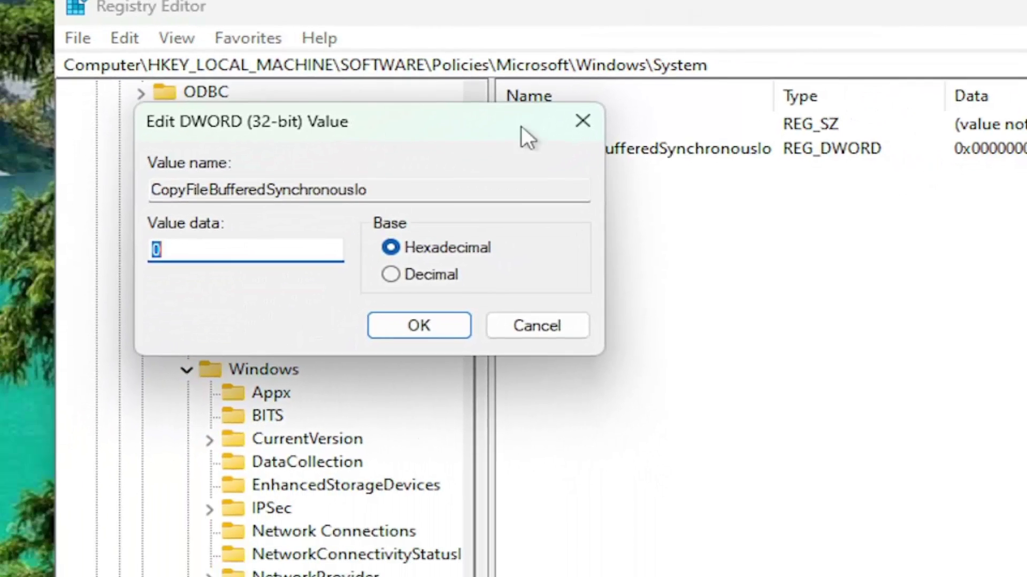
pyautogui.click(582, 121)
pyautogui.rightClick(593, 151)
pyautogui.click(673, 265)
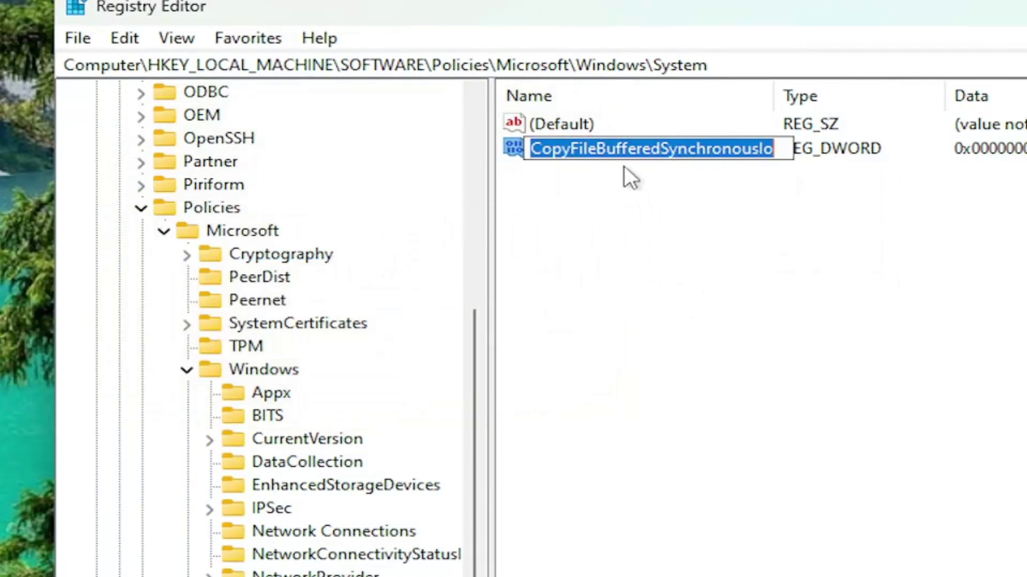
pyautogui.click(642, 148)
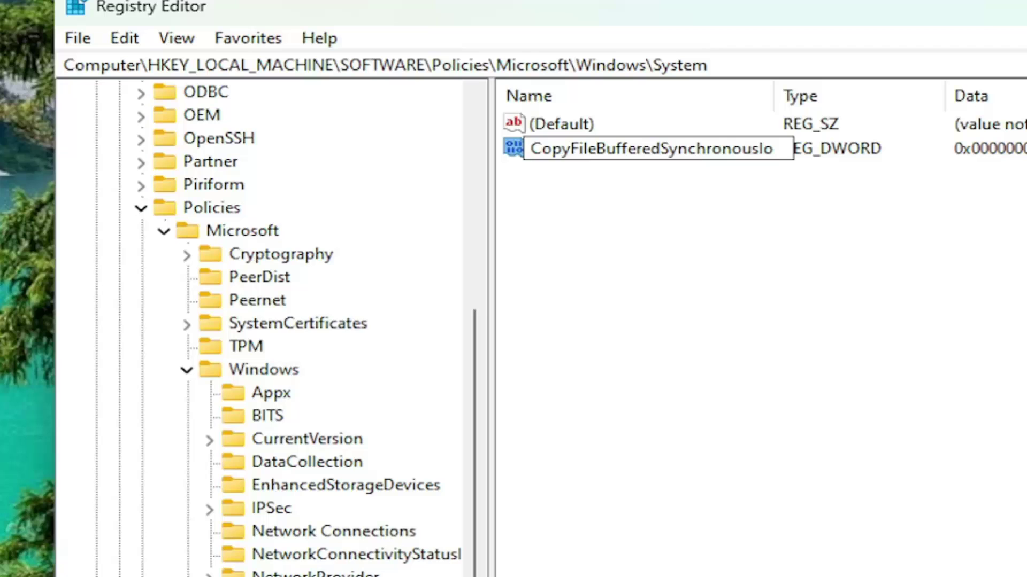
pyautogui.press('Return')
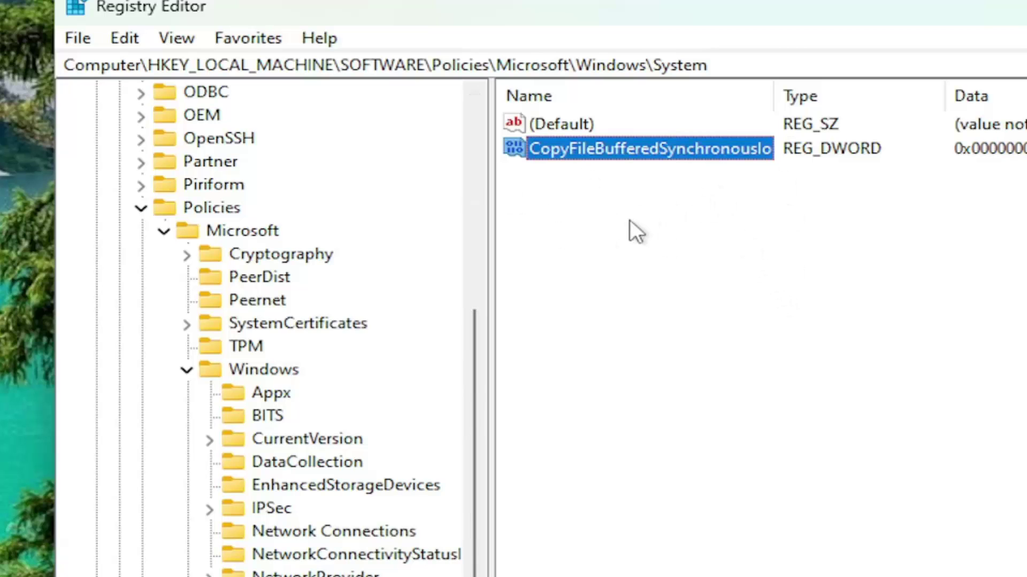
# Set CopyFileBufferedSynchronousIo's value data to 1
pyautogui.doubleClick(607, 145)
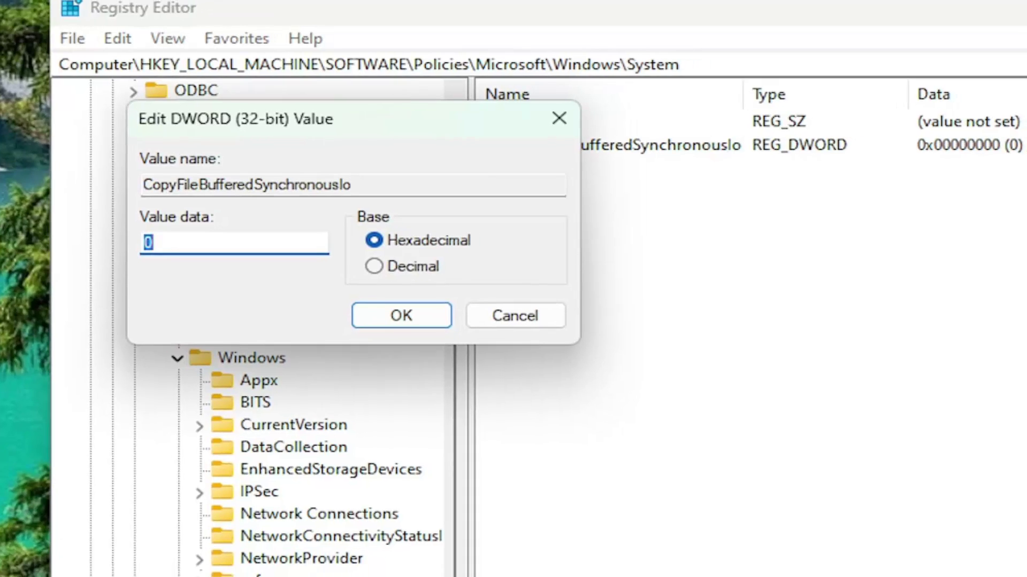
pyautogui.moveTo(342, 121); pyautogui.dragTo(987, 241)
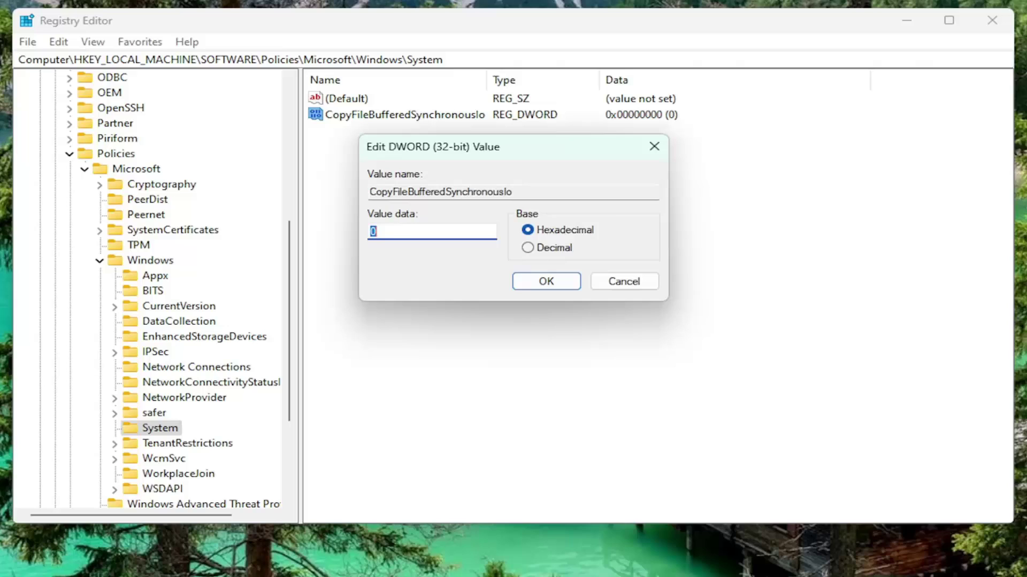
pyautogui.write('1')
pyautogui.click(544, 282)
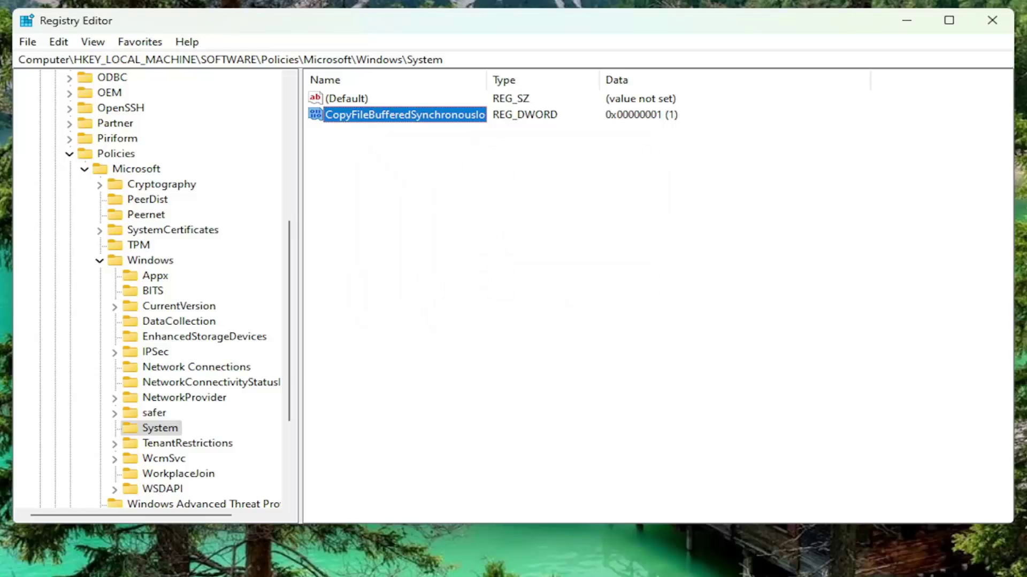
# Collapse the Windows, Microsoft, SOFTWARE and HKEY_LOCAL_MACHINE keys back to Computer
pyautogui.doubleClick(147, 262)
pyautogui.doubleClick(120, 246)
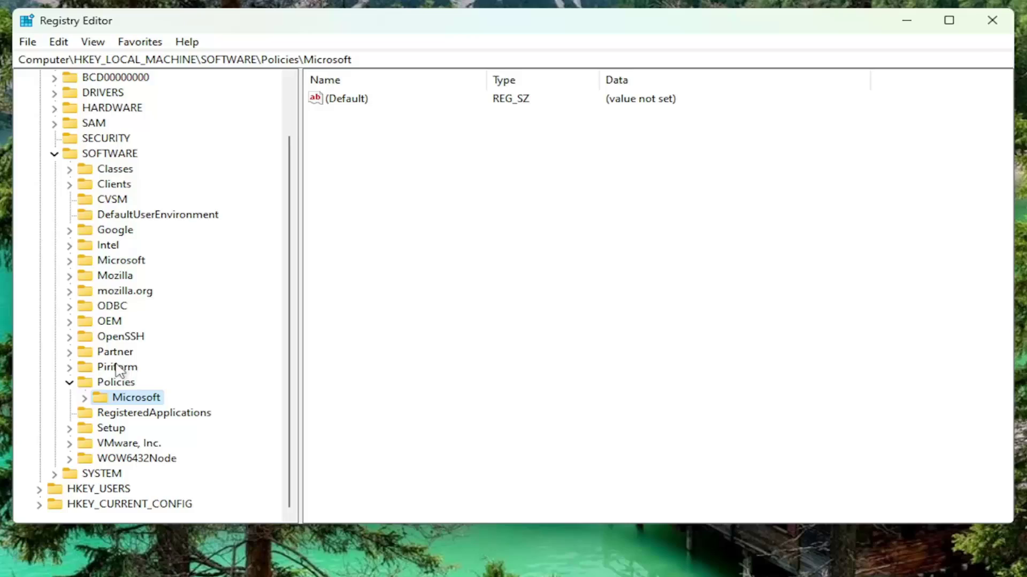
pyautogui.click(117, 384)
pyautogui.doubleClick(111, 169)
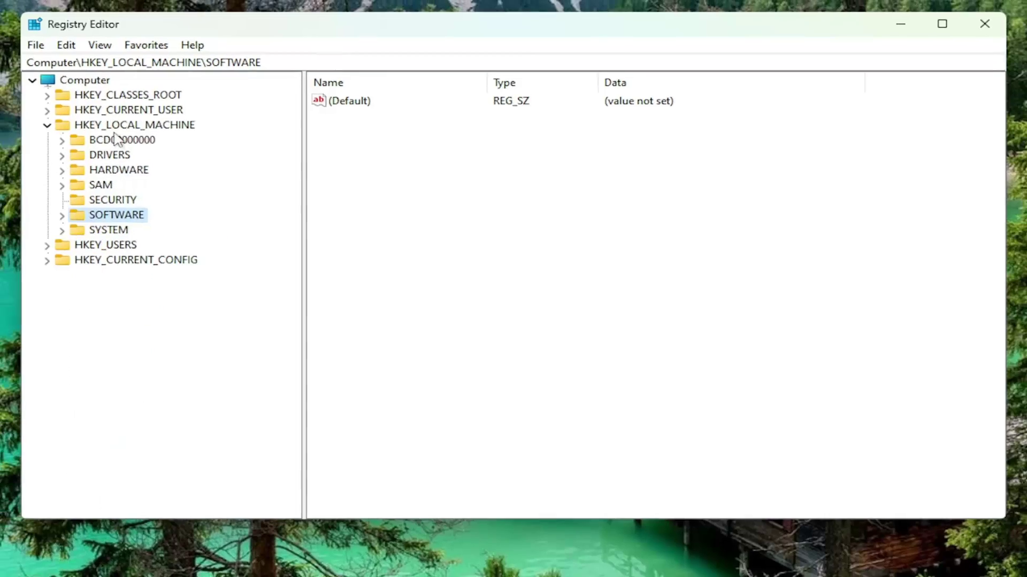
pyautogui.doubleClick(110, 127)
pyautogui.click(112, 90)
# Close Registry Editor and bring up the Start quick-link menu's shut-down and restart choices
pyautogui.click(956, 37)
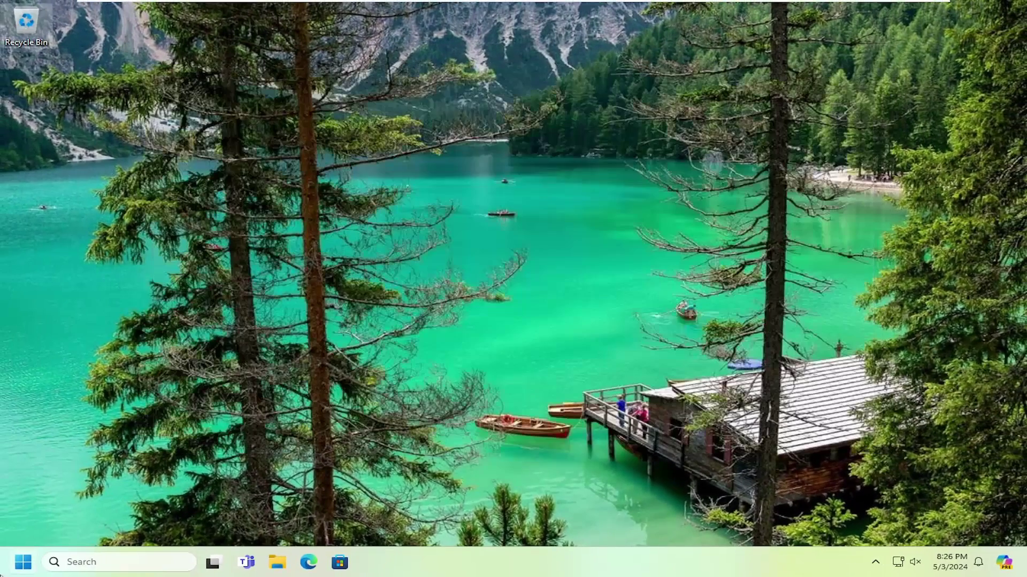
pyautogui.rightClick(9, 568)
pyautogui.moveTo(134, 506)
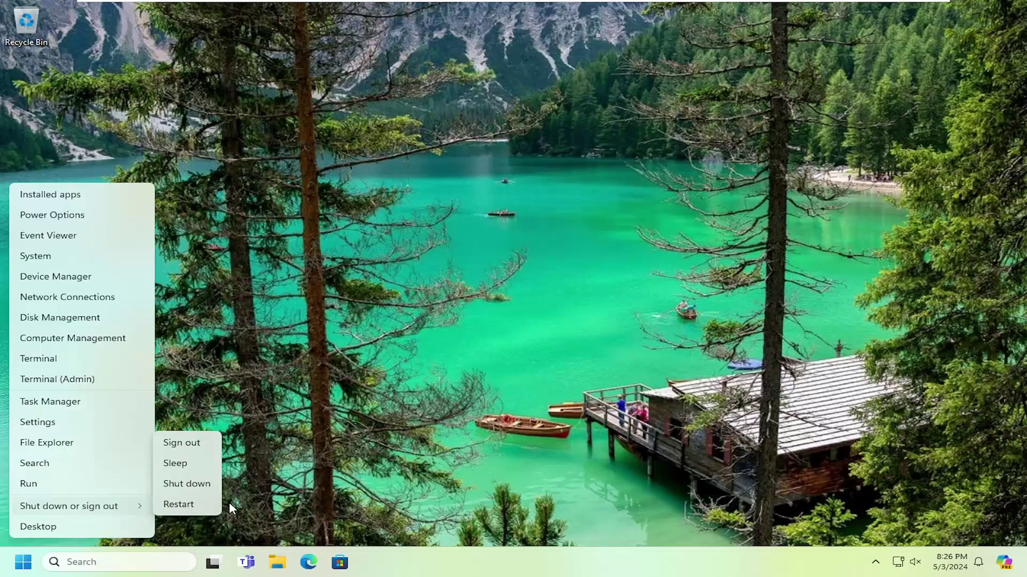